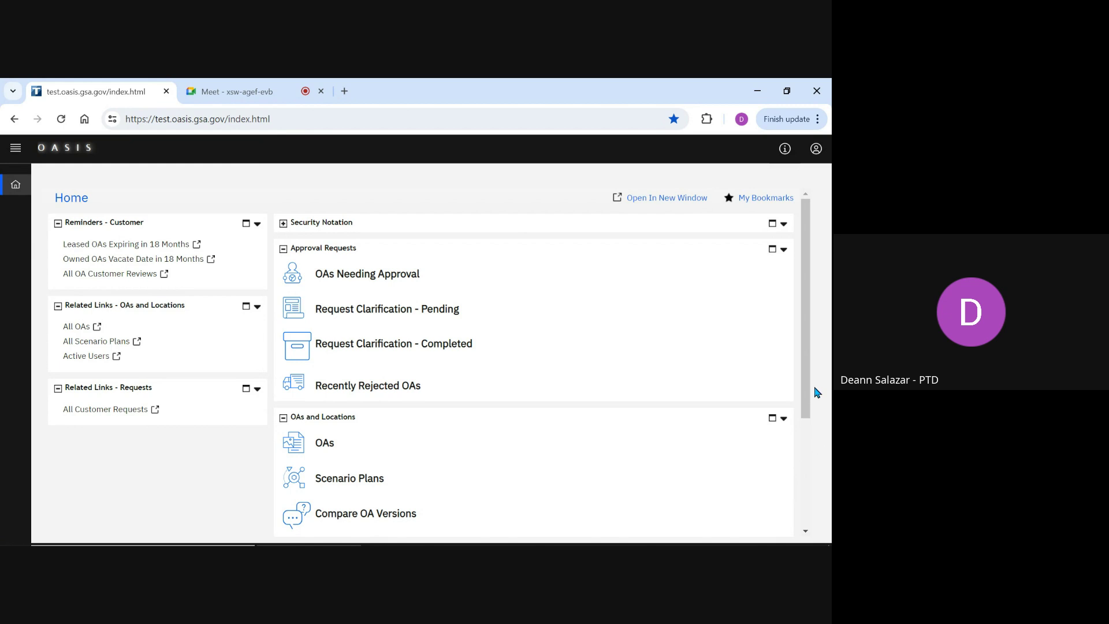
Step: Scroll down the Home dashboard to reach the Customer Requests panel
scroll(809, 375, "down", 3)
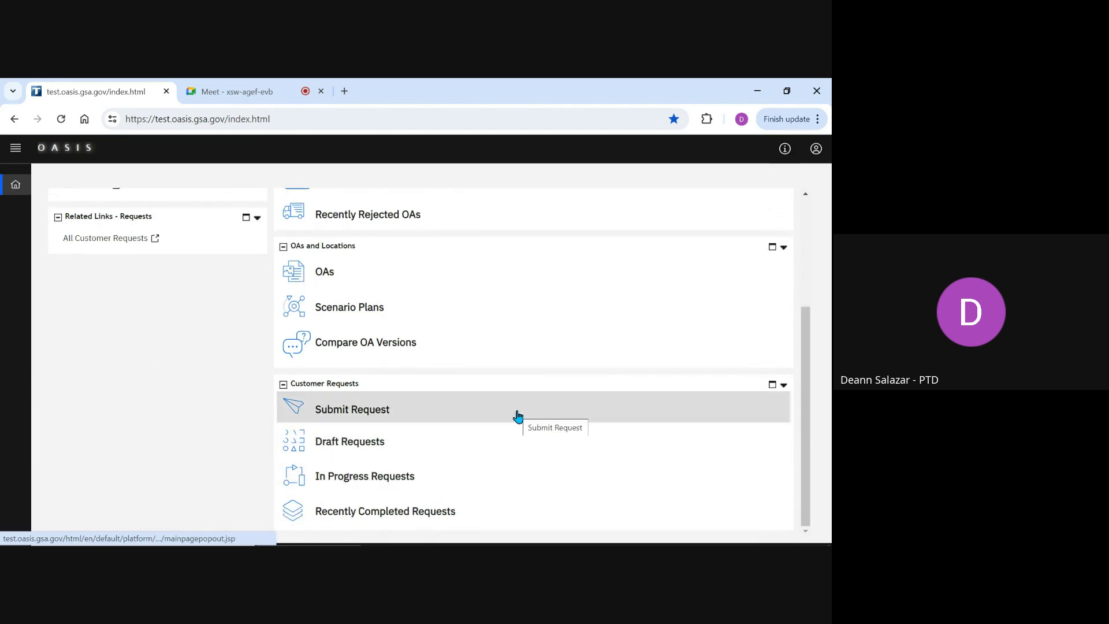
left_click(518, 416)
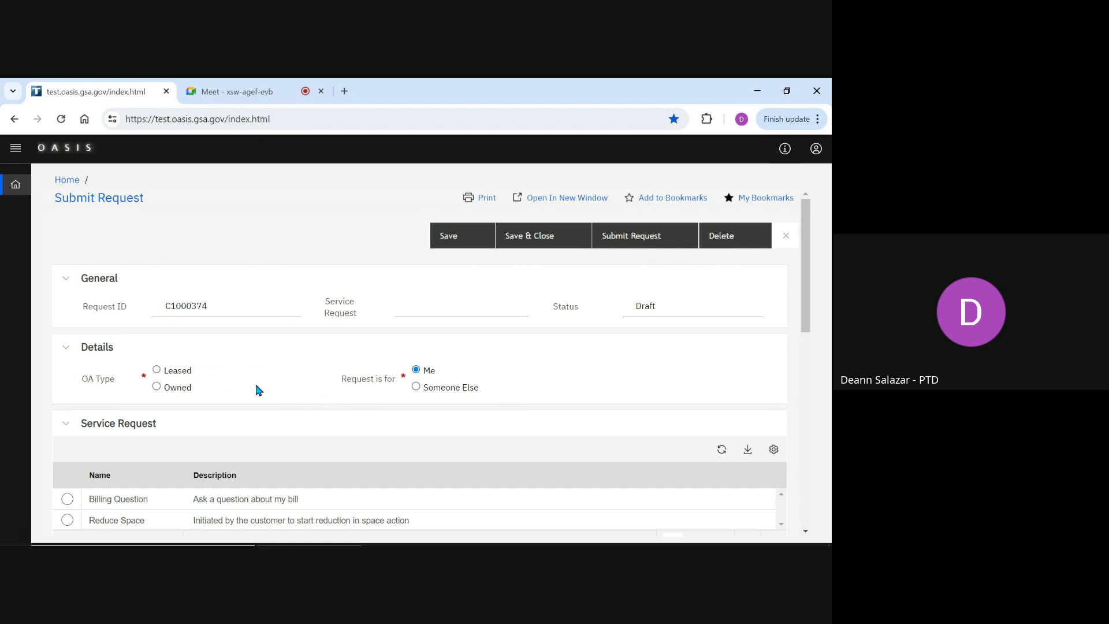
Step: Set the OA type to Leased and the service request type to Billing Question
left_click(157, 372)
left_click(67, 500)
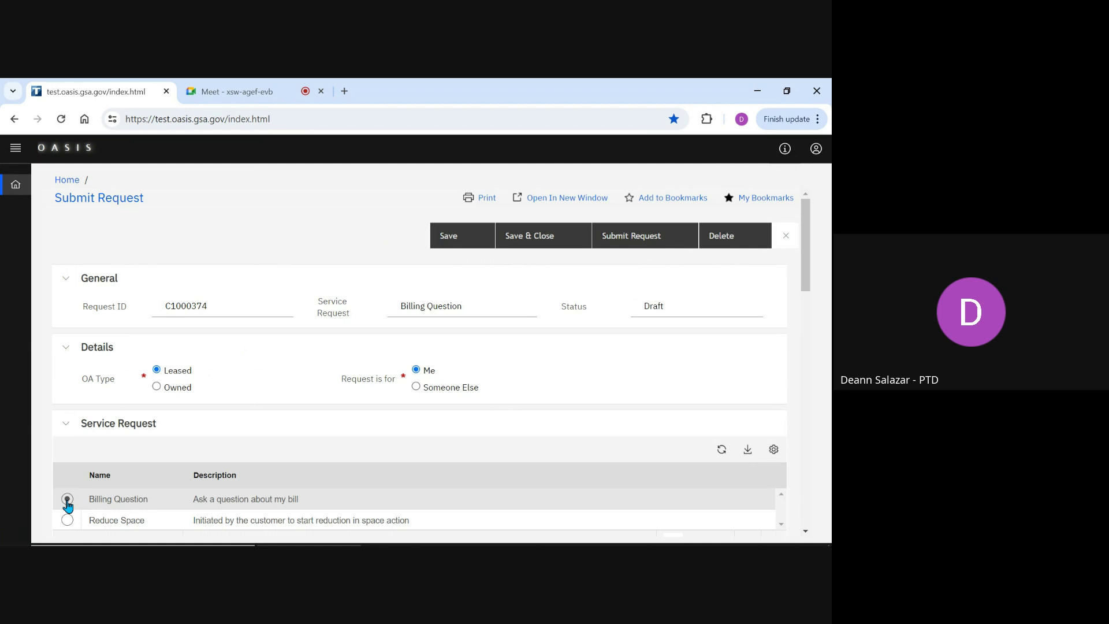
scroll(67, 505, "down", 1)
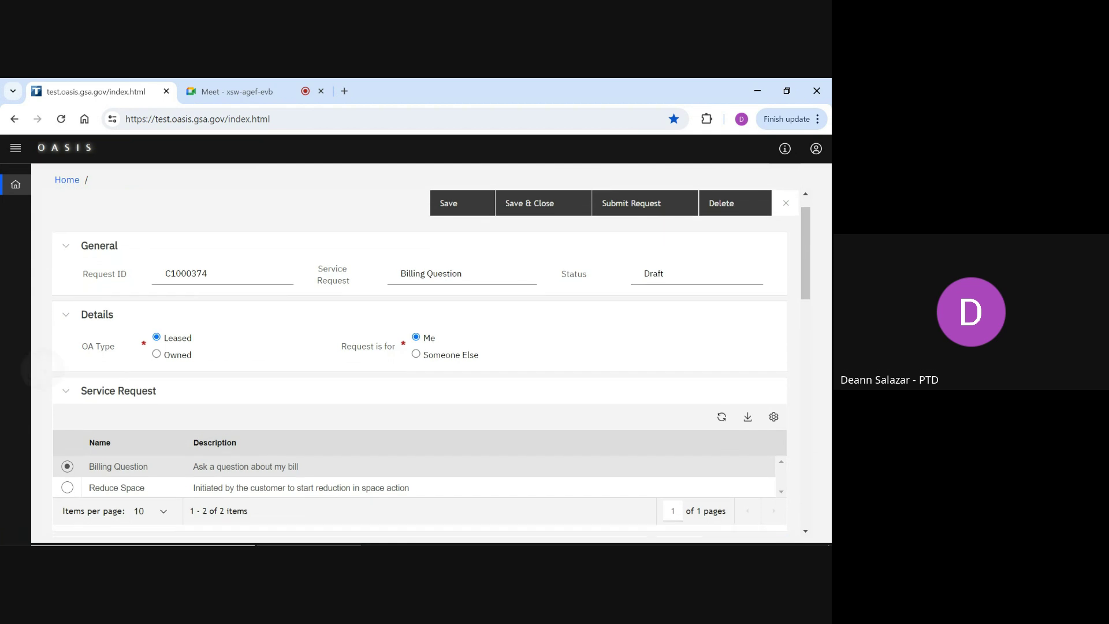
scroll(39, 364, "down", 8)
scroll(419, 362, "down", 1)
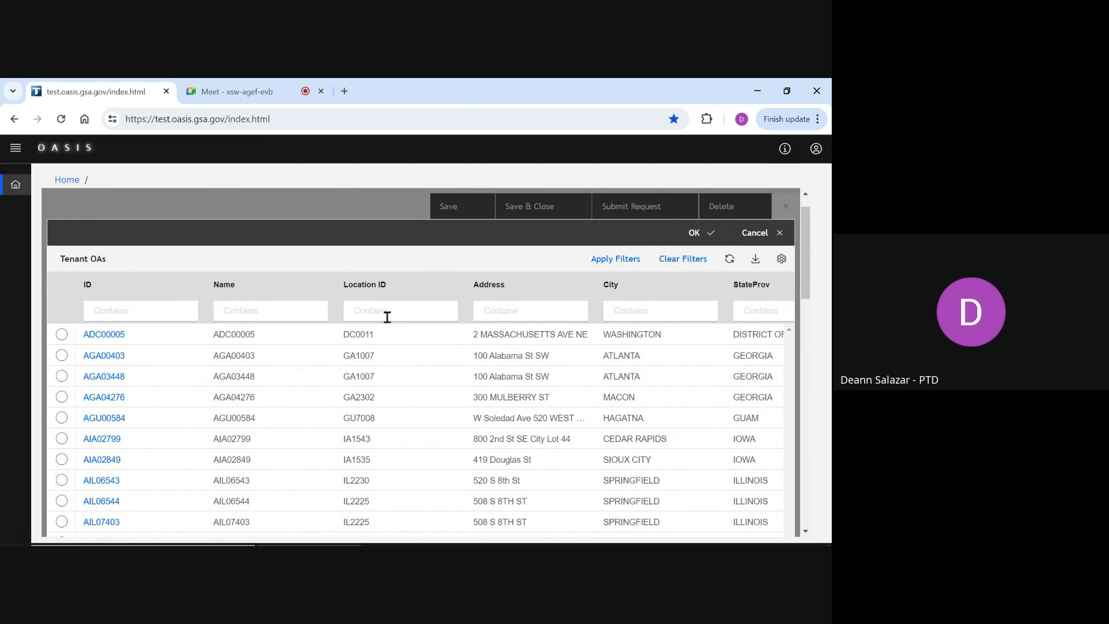
Step: Select tenant OA AIA02799 in the lookup and confirm it as the existing OA
left_click(62, 439)
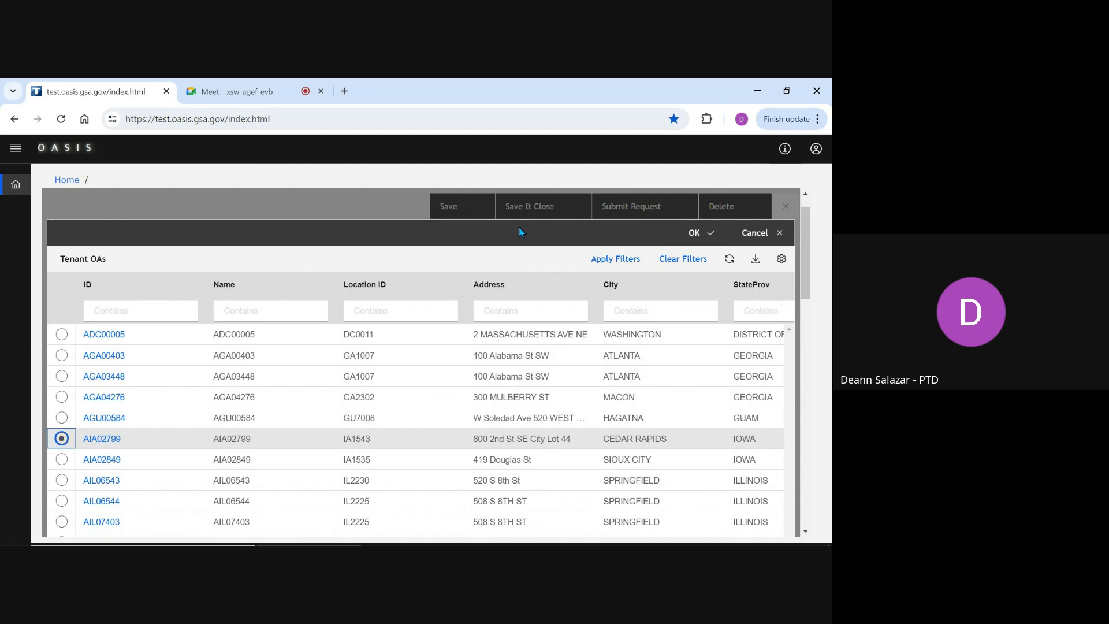
left_click(692, 233)
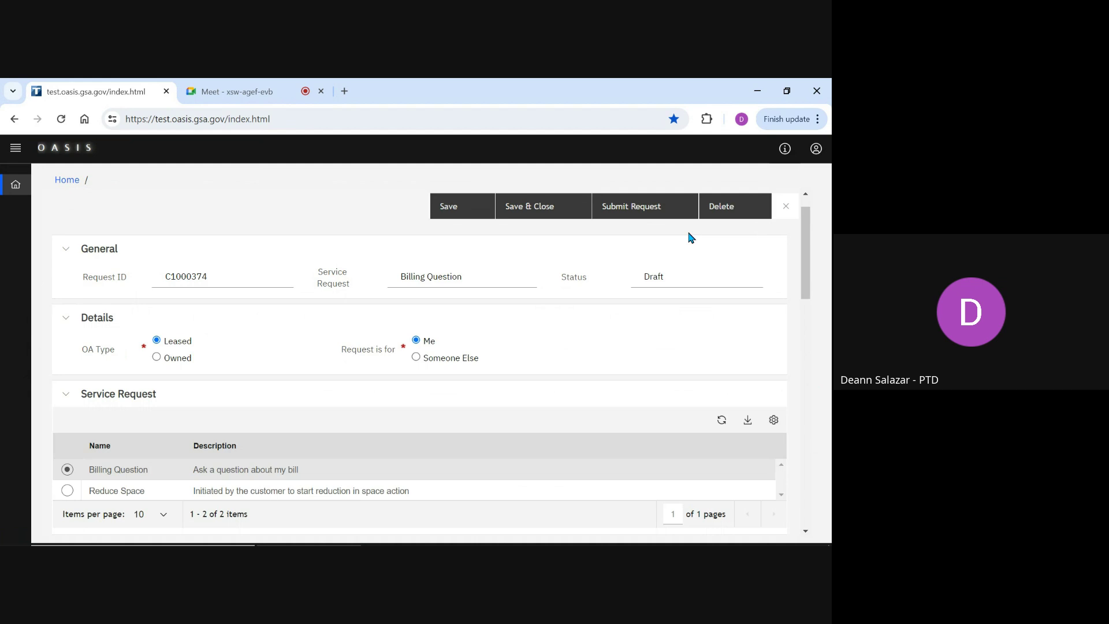
scroll(691, 237, "down", 4)
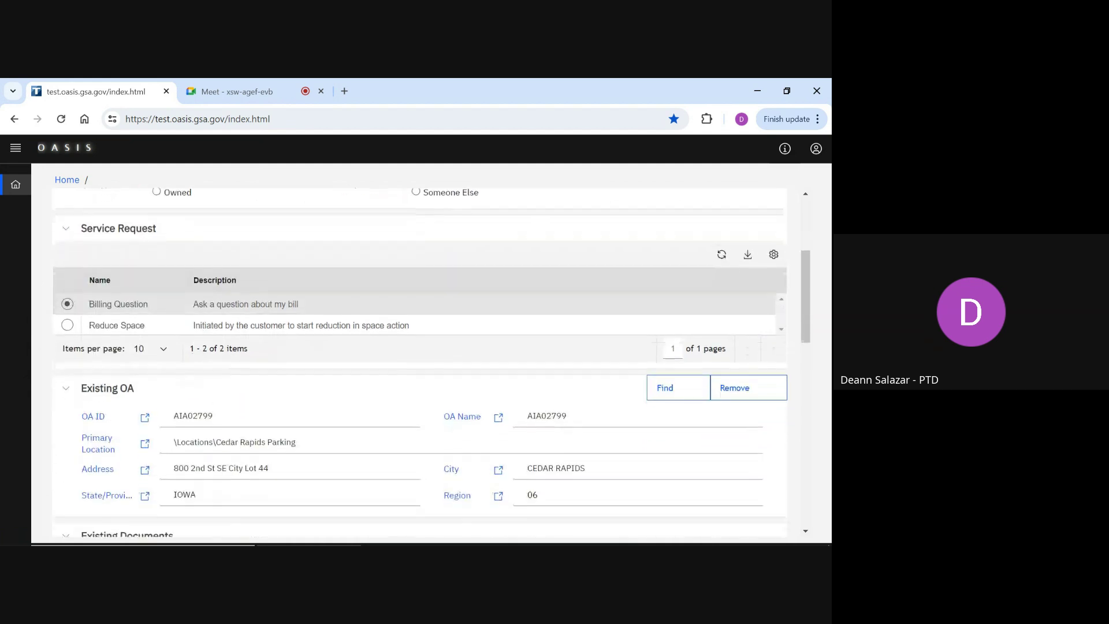
scroll(420, 363, "down", 1)
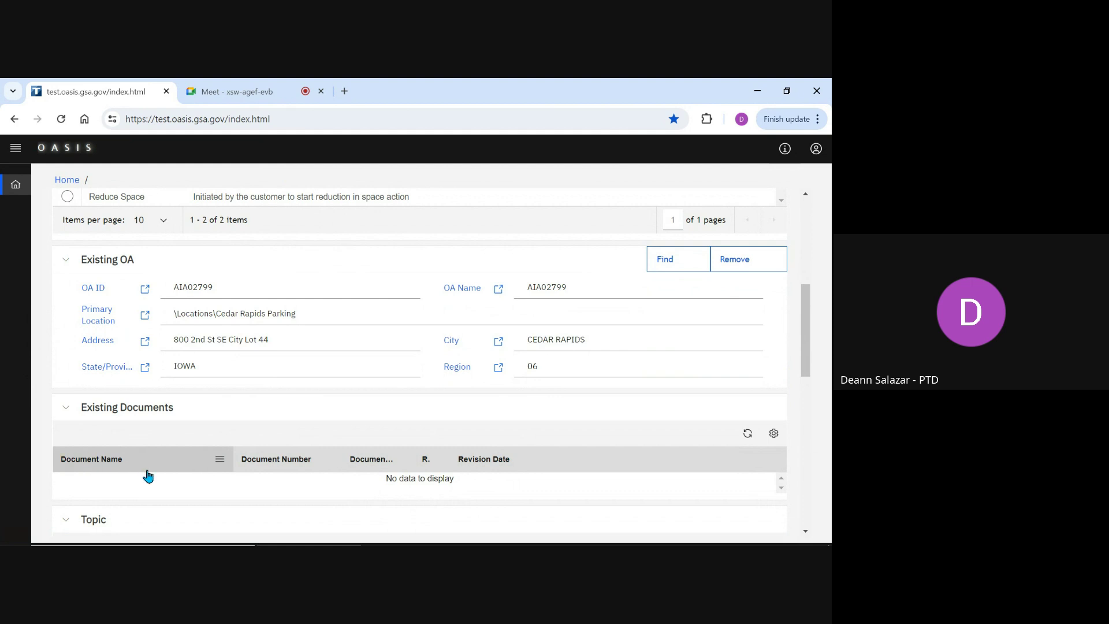
Step: Check Specific Rates as the request topic to reveal the Specific Rate Types section
scroll(420, 359, "down", 2)
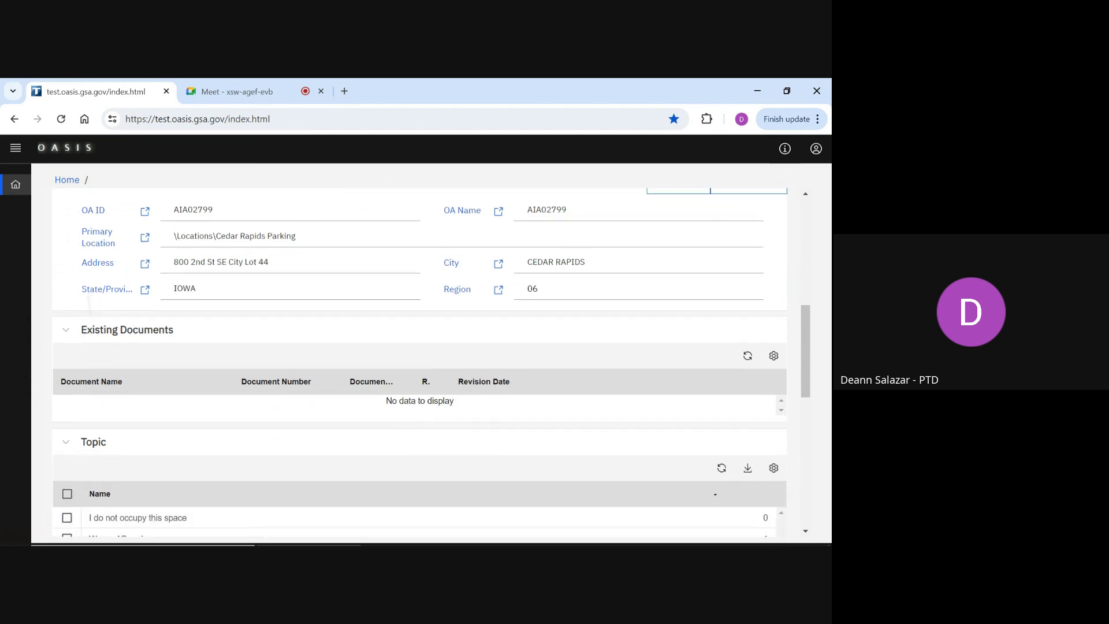
scroll(420, 362, "down", 2)
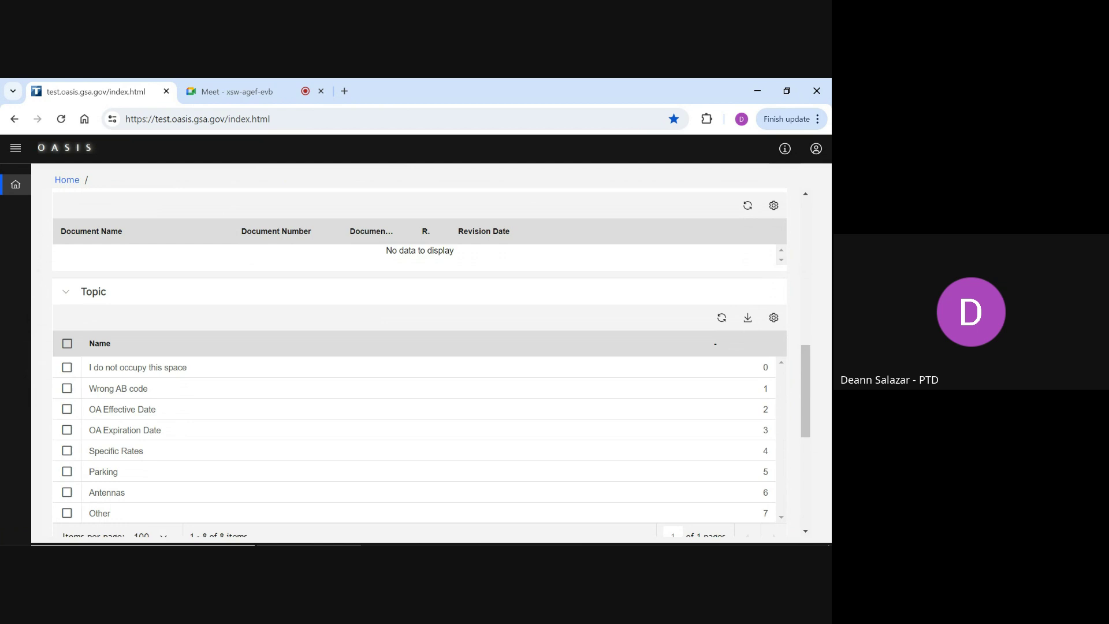
scroll(420, 362, "down", 1)
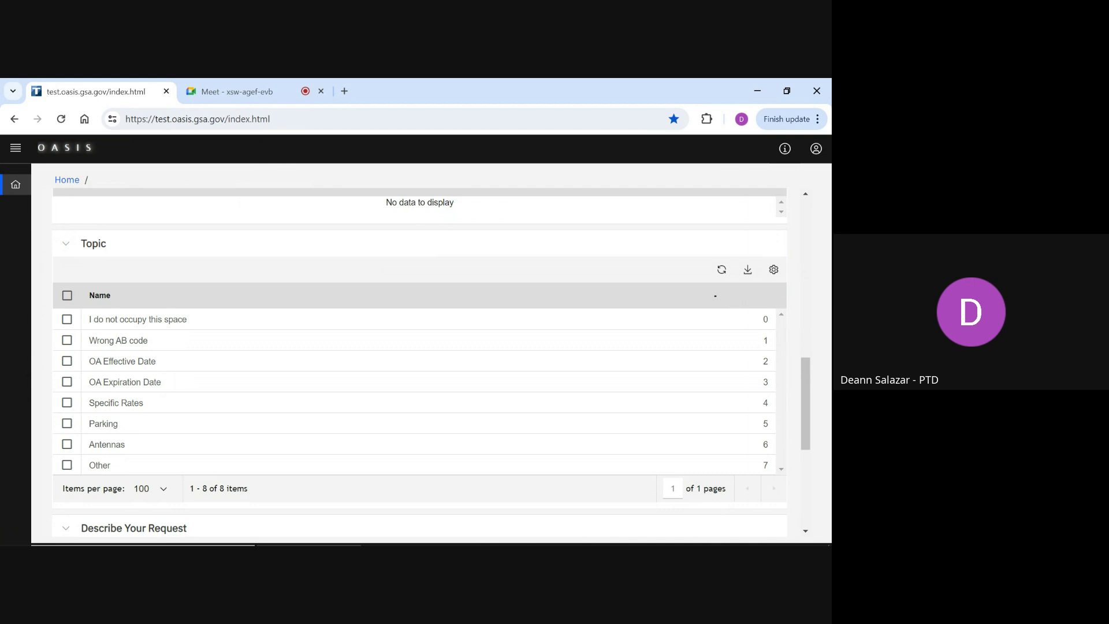
left_click(67, 405)
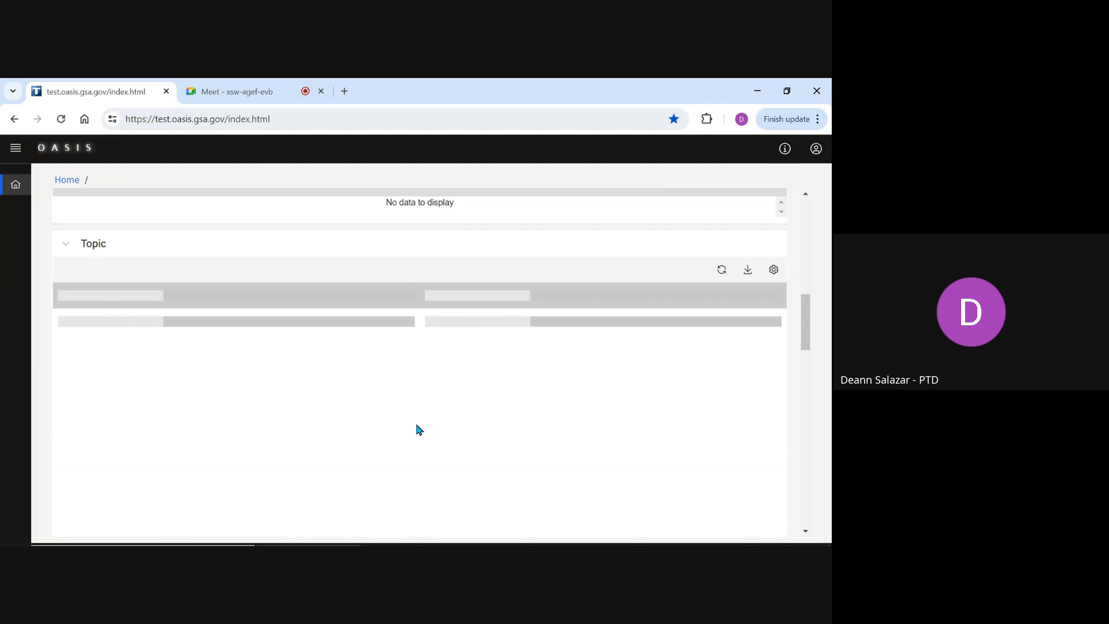
scroll(420, 429, "down", 4)
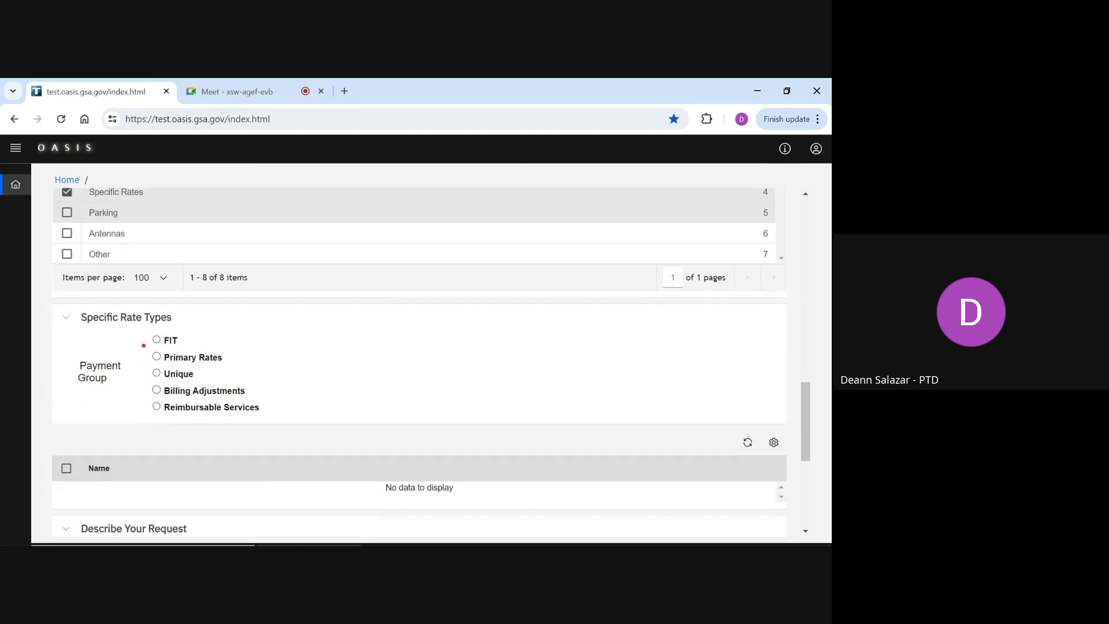
scroll(419, 360, "down", 1)
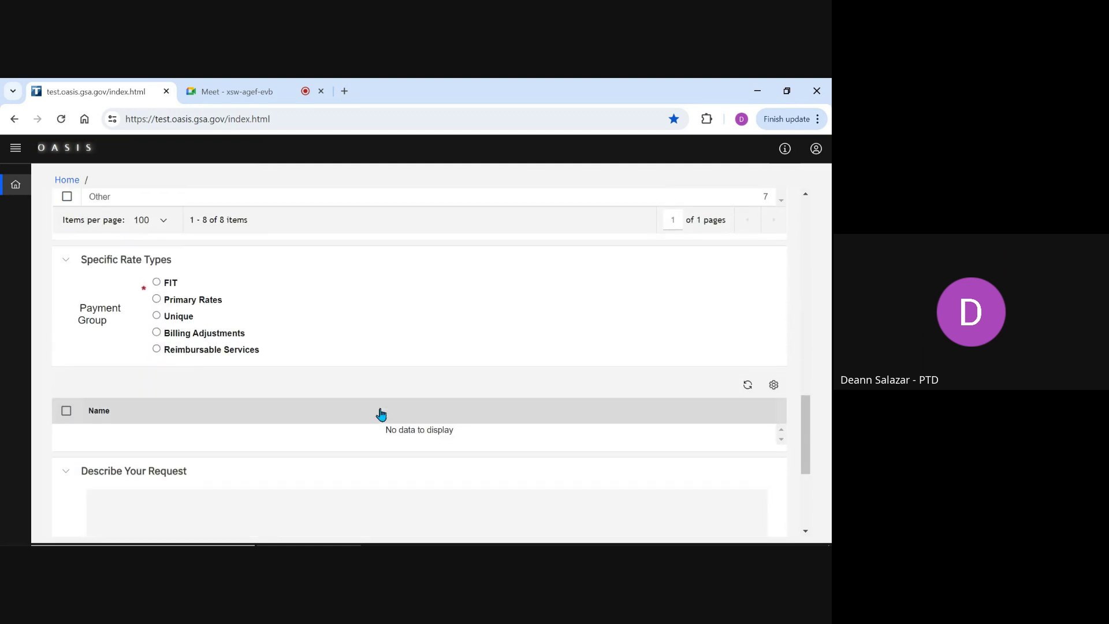
Step: Set the payment group to Billing Adjustments and check the BA003 Agency Funded Shell rate
left_click(157, 334)
scroll(158, 335, "up", 10)
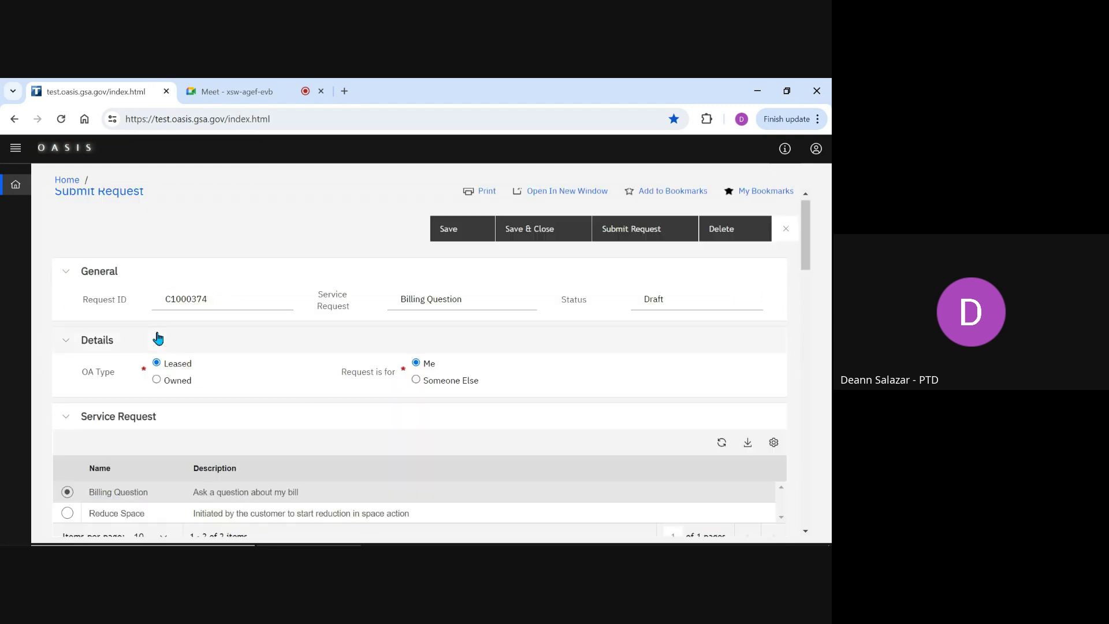
scroll(158, 338, "down", 10)
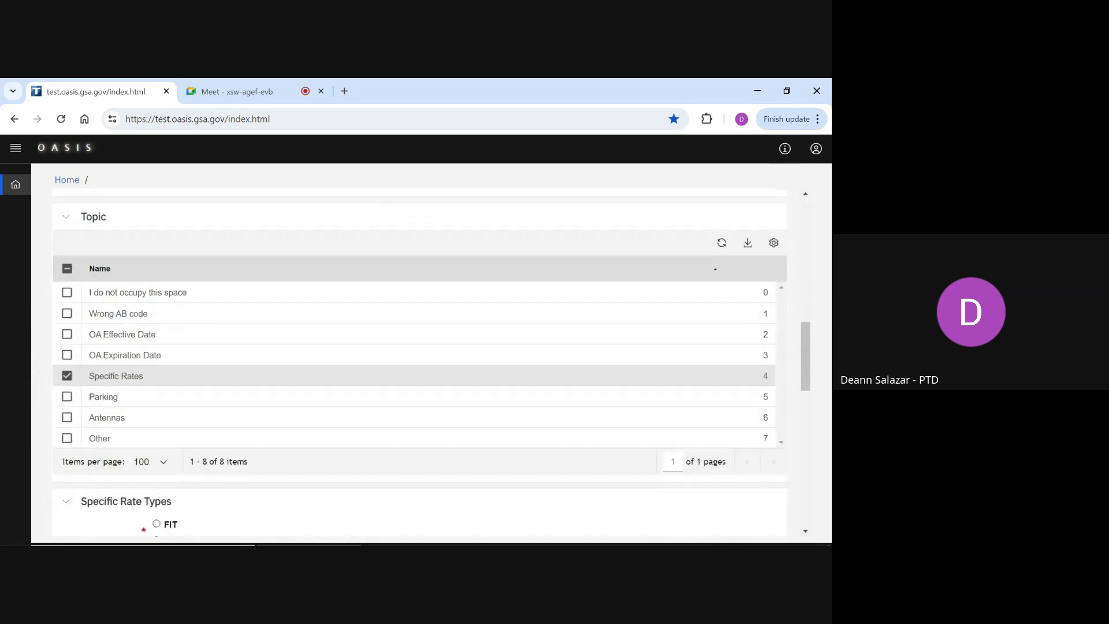
scroll(420, 362, "down", 8)
scroll(420, 360, "down", 2)
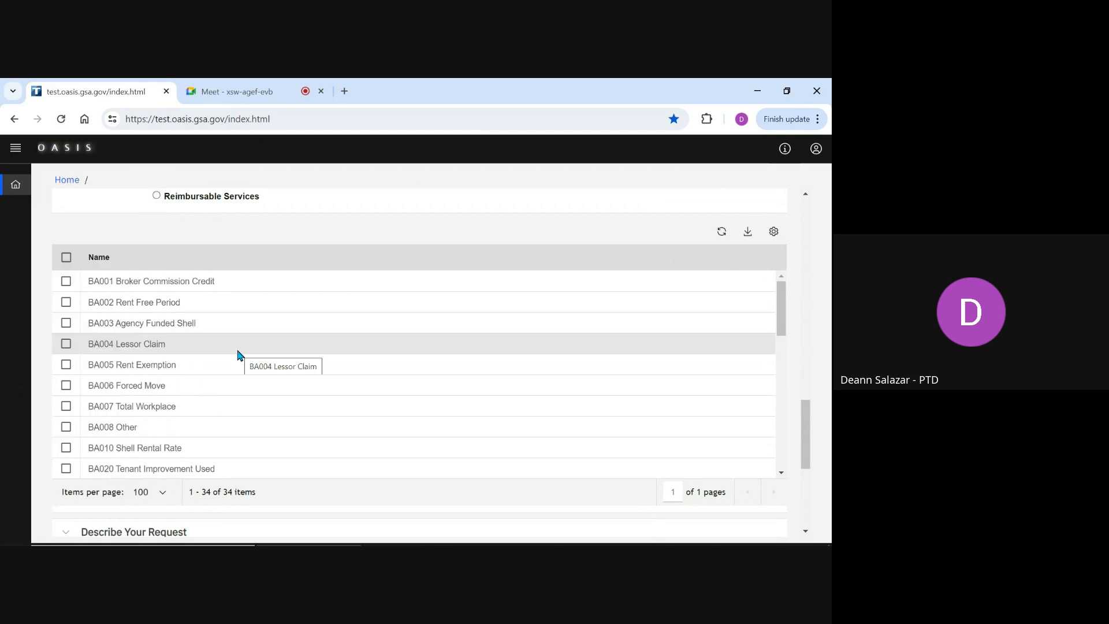
left_click(67, 324)
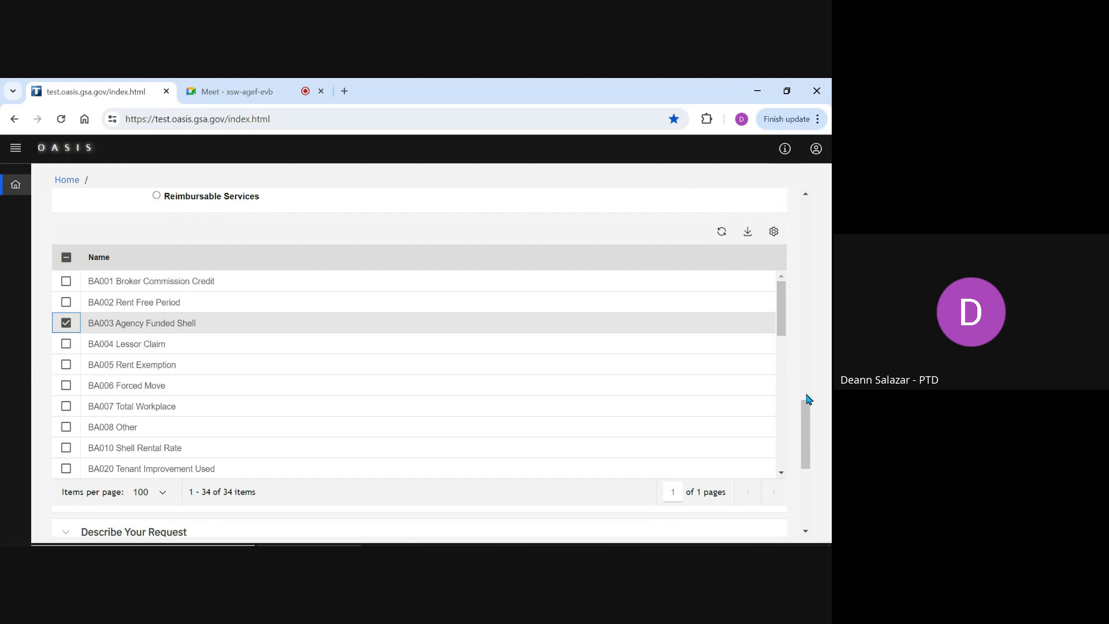
left_click_drag(807, 408, 812, 470)
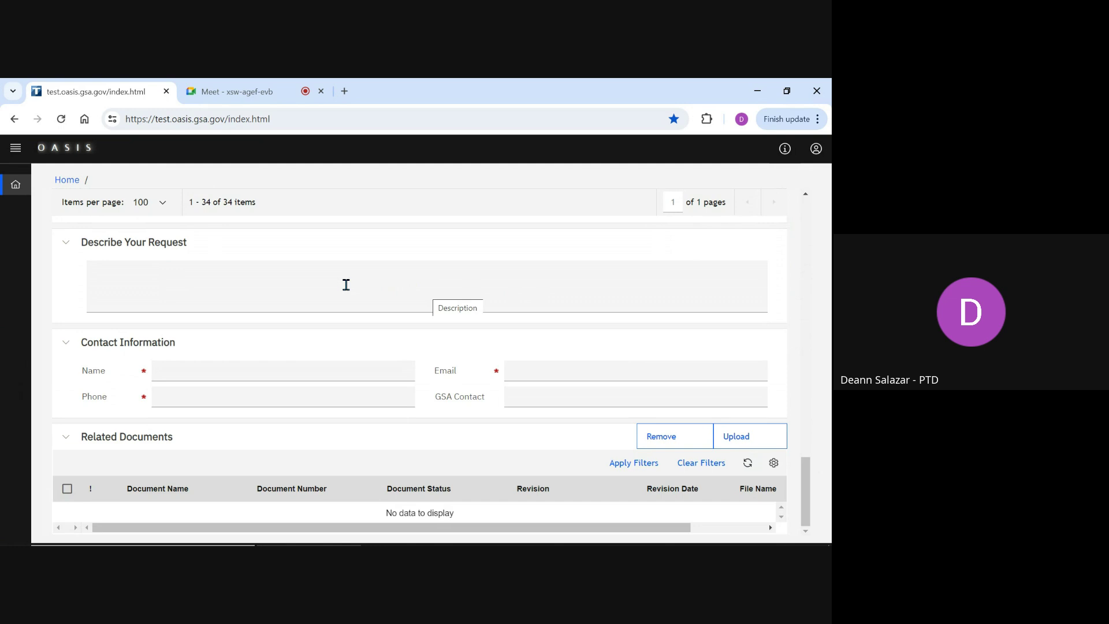
Step: Describe the $10k AFS credit from May 2024, ask whether the expected remainder comes later
left_click(234, 291)
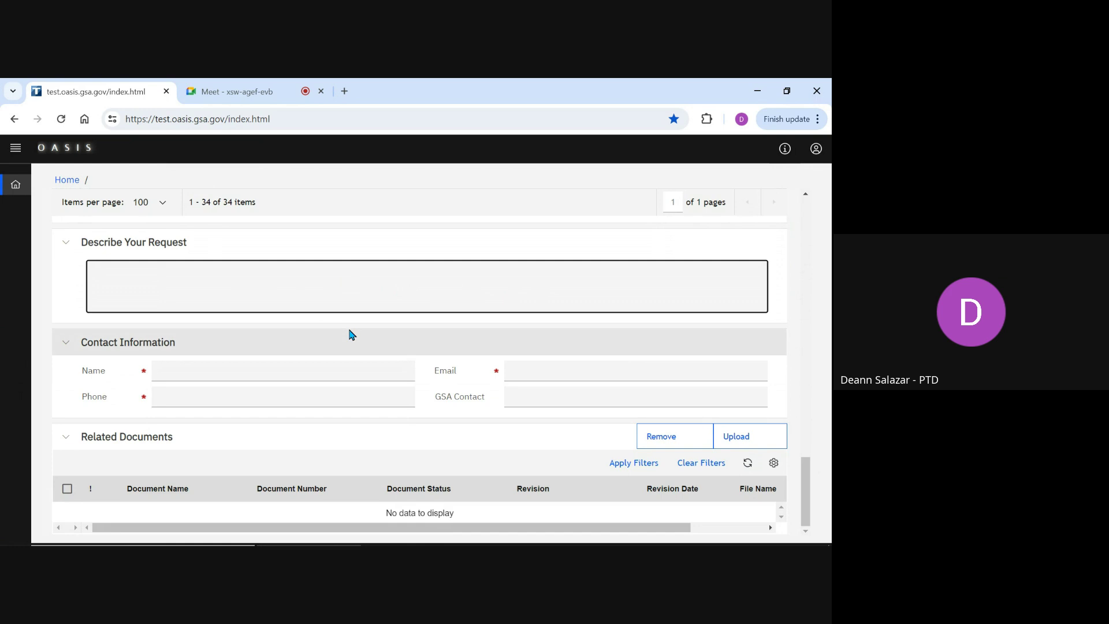
type("We received an AFS credit for $10k")
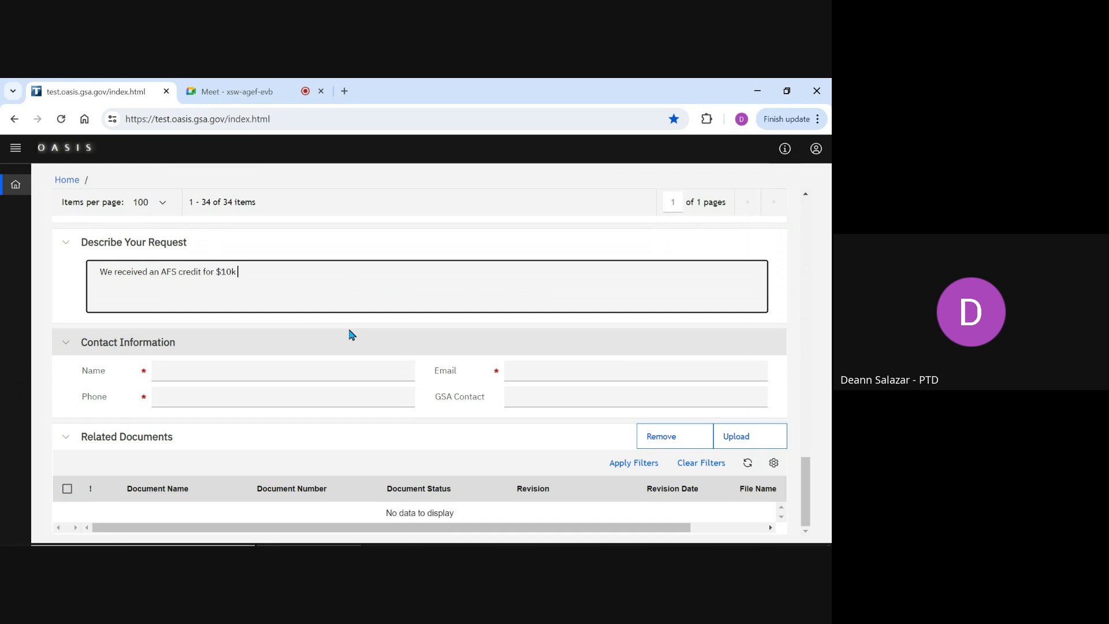
type(" in May 2024. Per an email from GSA on Marc")
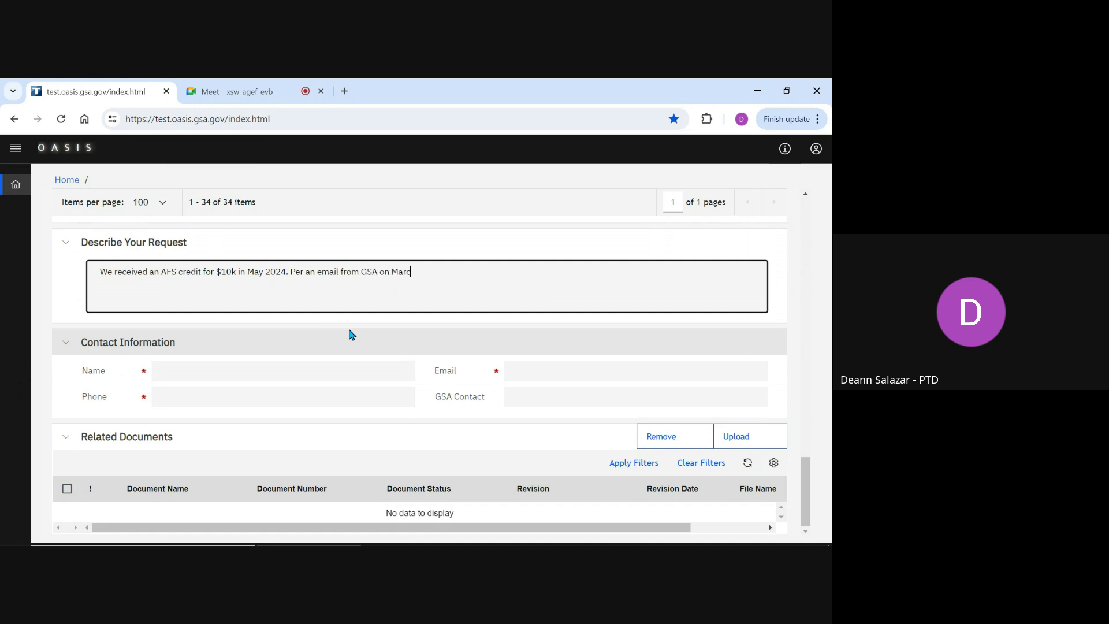
type("h 15")
type(" we were expec")
type("ted")
type("ing ")
type("the AFS")
type(" to b")
type("e $15k.")
type(" Will the remainin")
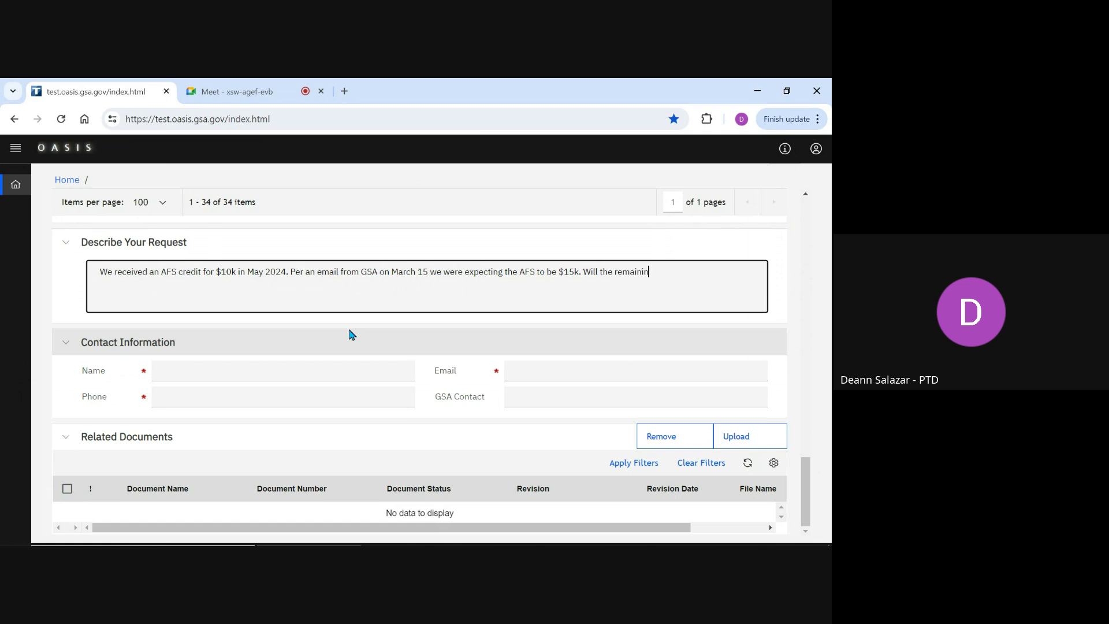
type("g amount appa")
type("r")
key("BackSpace")
key("BackSpace")
type("ear in a later month or was t")
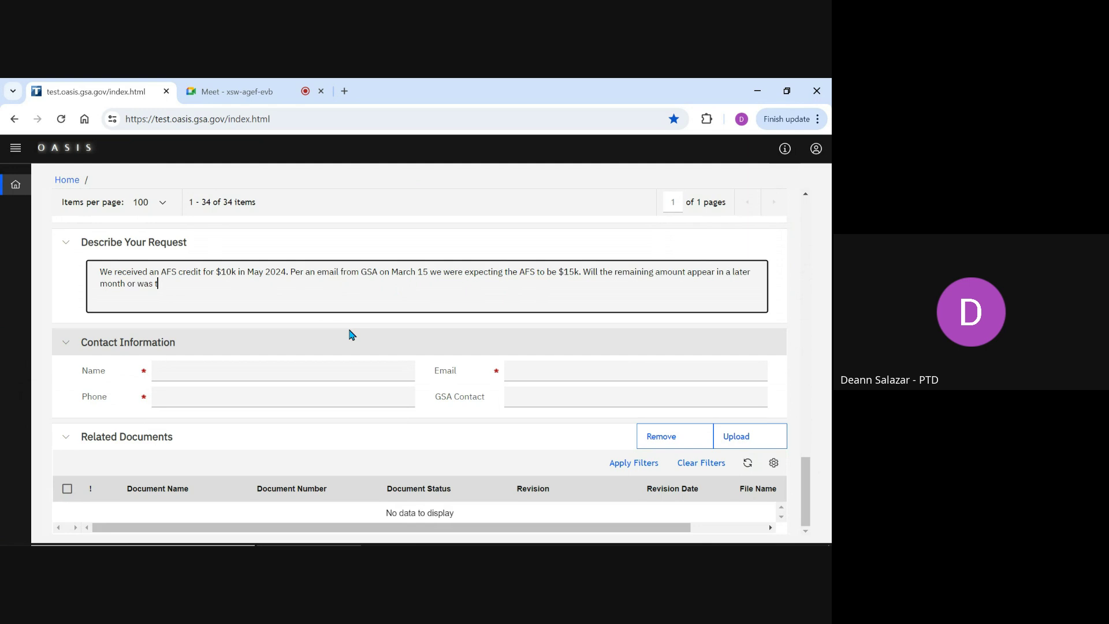
type("he amout red")
type("uced?")
type("n")
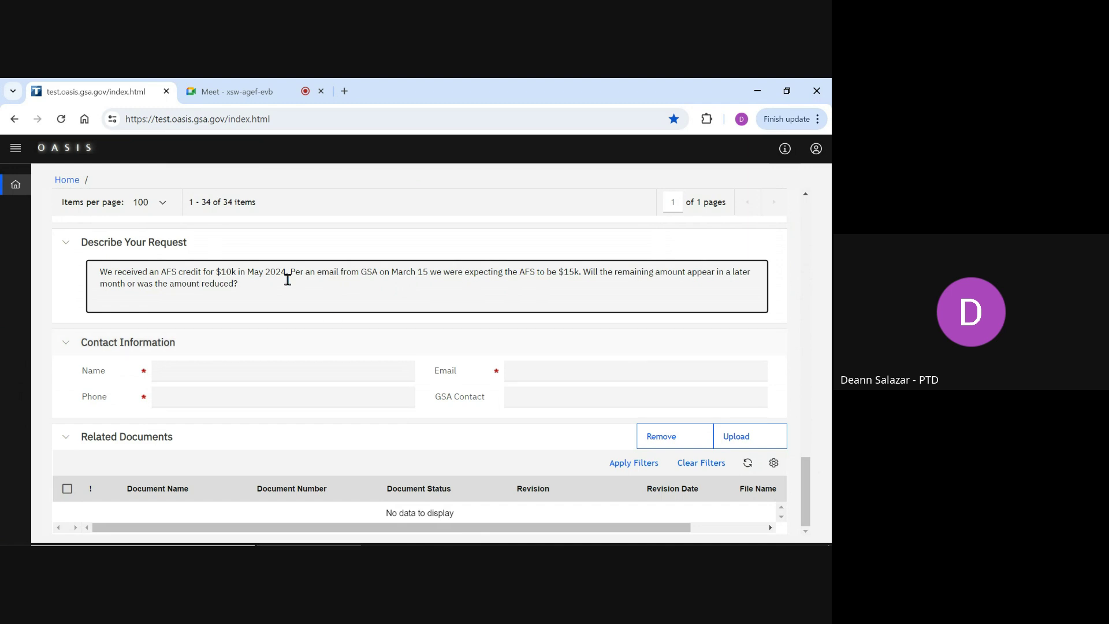
left_click(289, 290)
Step: Enter the contact's name, e-mail address and phone number under Contact Information
left_click(298, 371)
type("Deann")
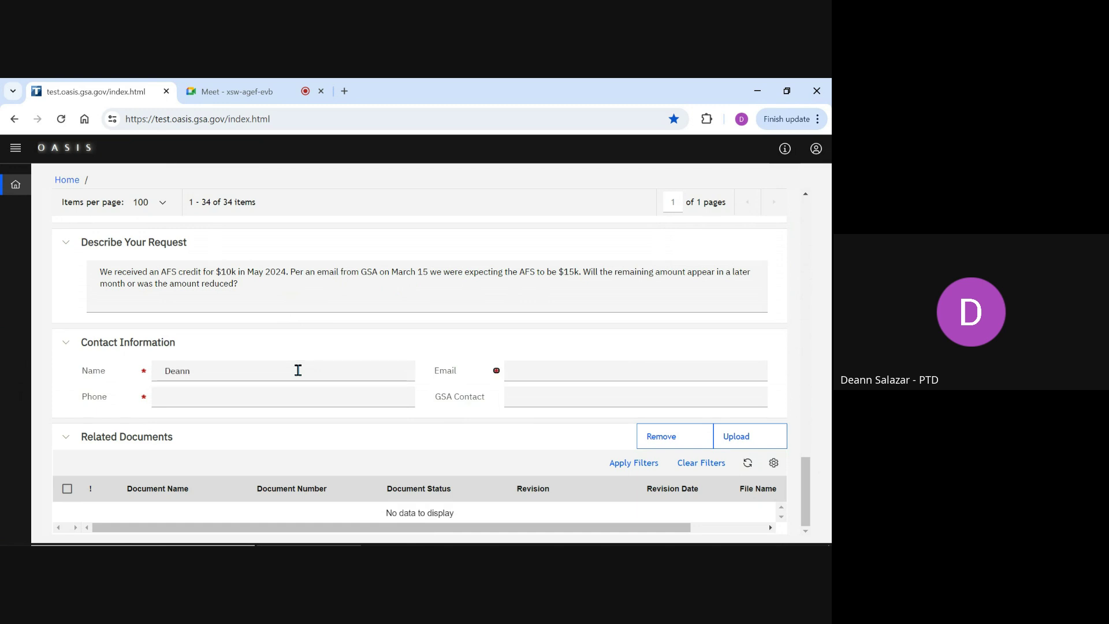
left_click(546, 379)
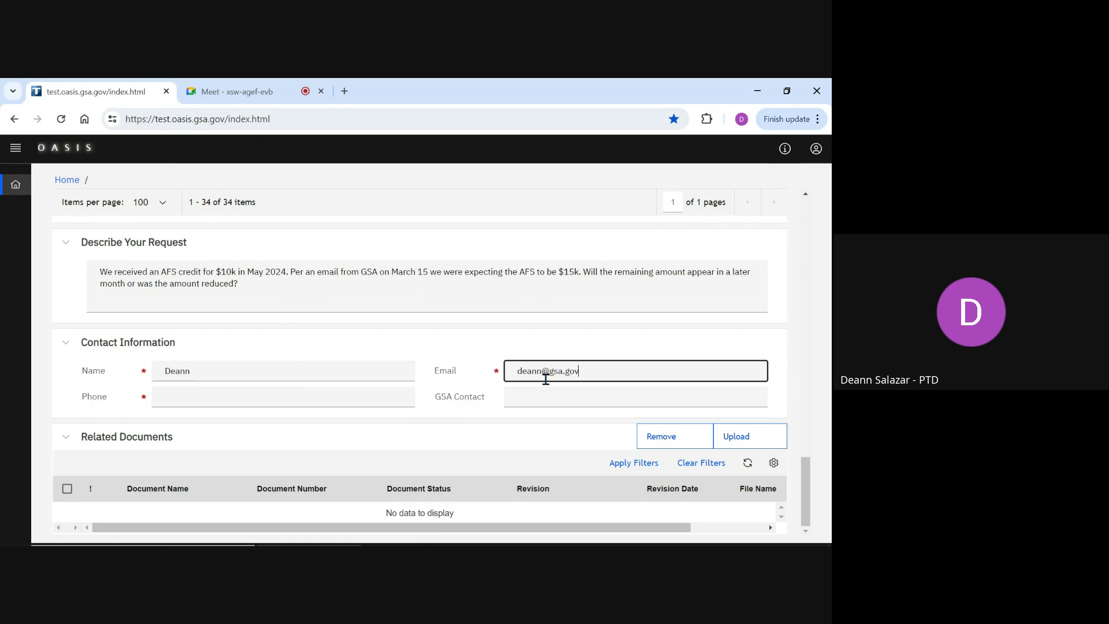
left_click(395, 391)
type("222-")
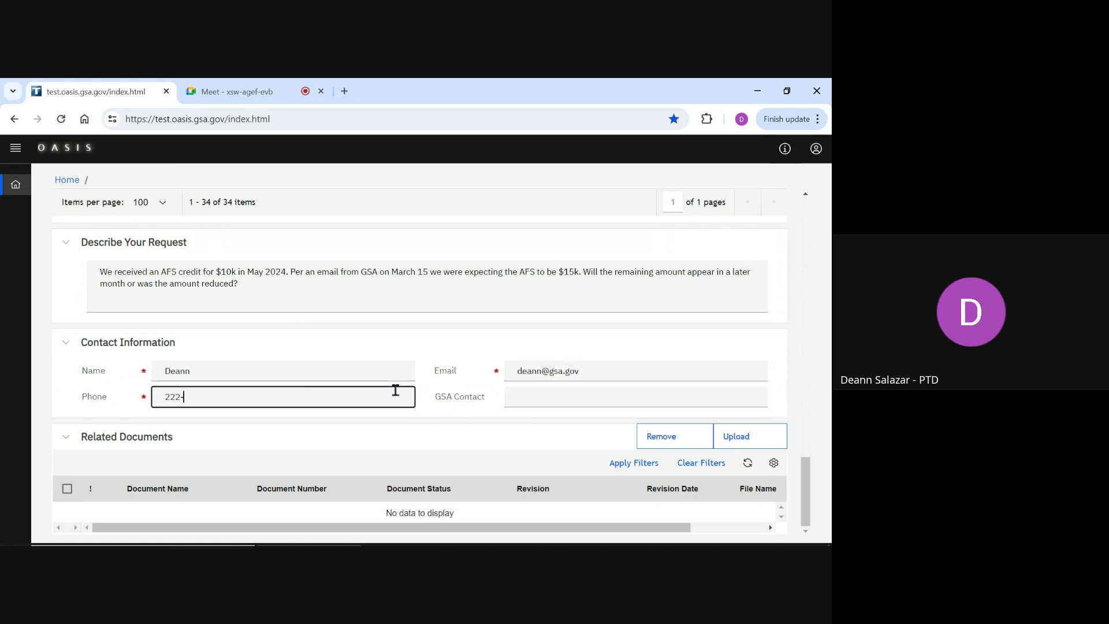
type("222-2222")
left_click(727, 438)
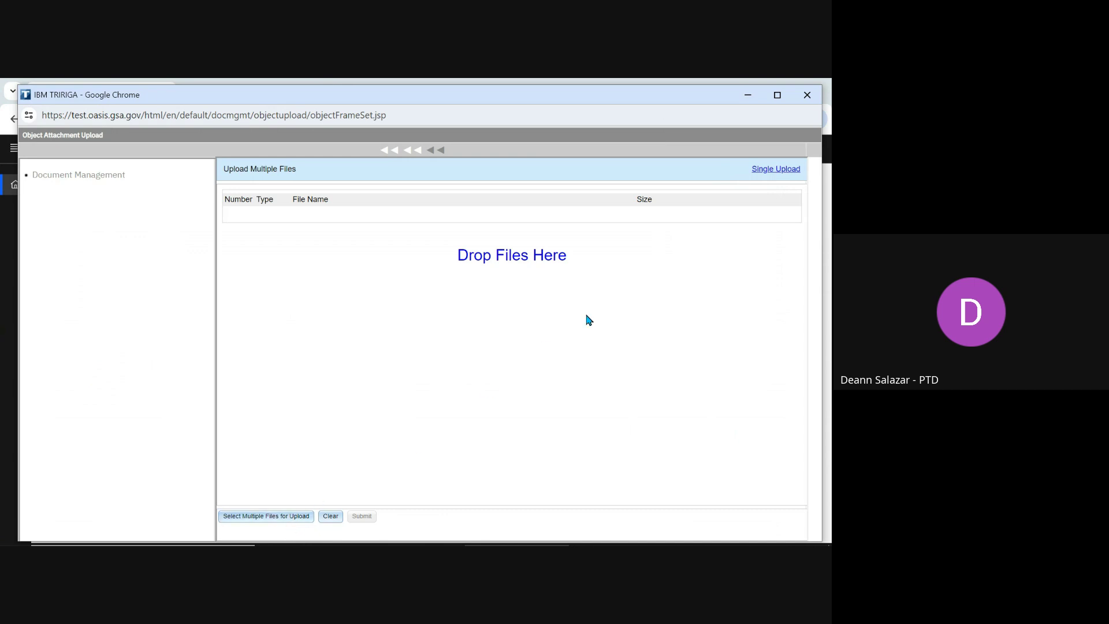
left_click(807, 95)
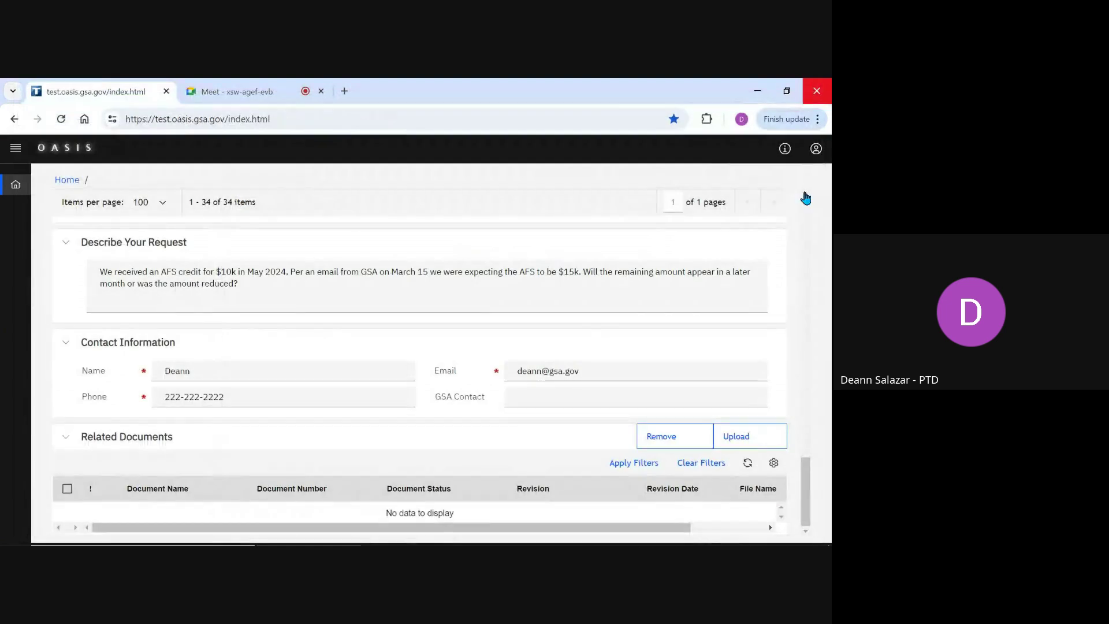
left_click_drag(807, 490, 806, 223)
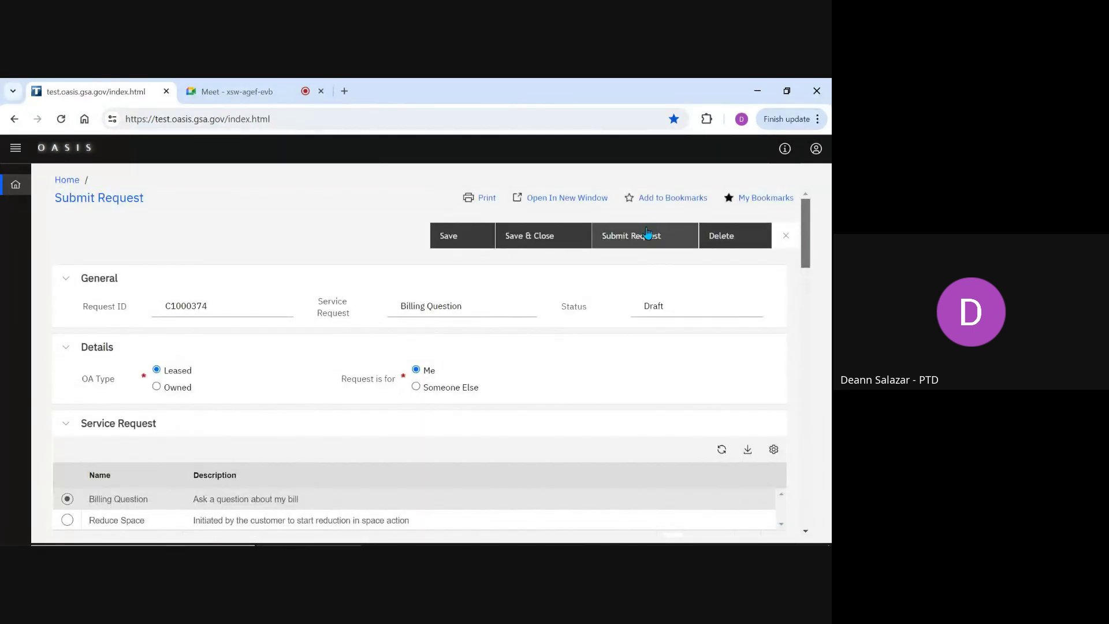
left_click(648, 232)
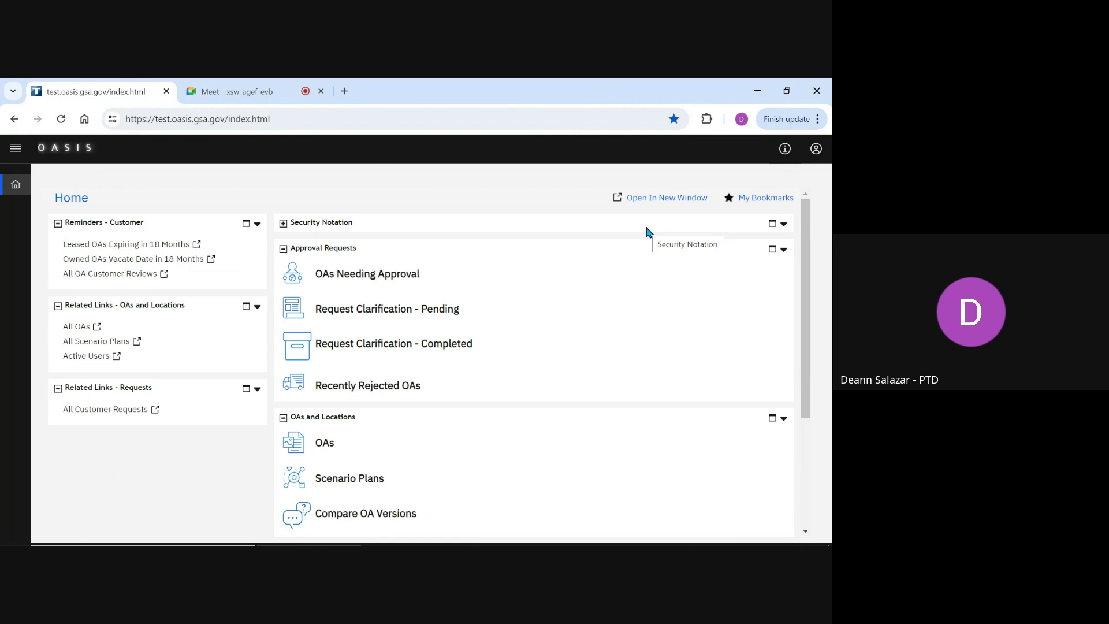
Step: Scroll the Home dashboard down to show the Customer Requests lists
scroll(412, 255, "down", 3)
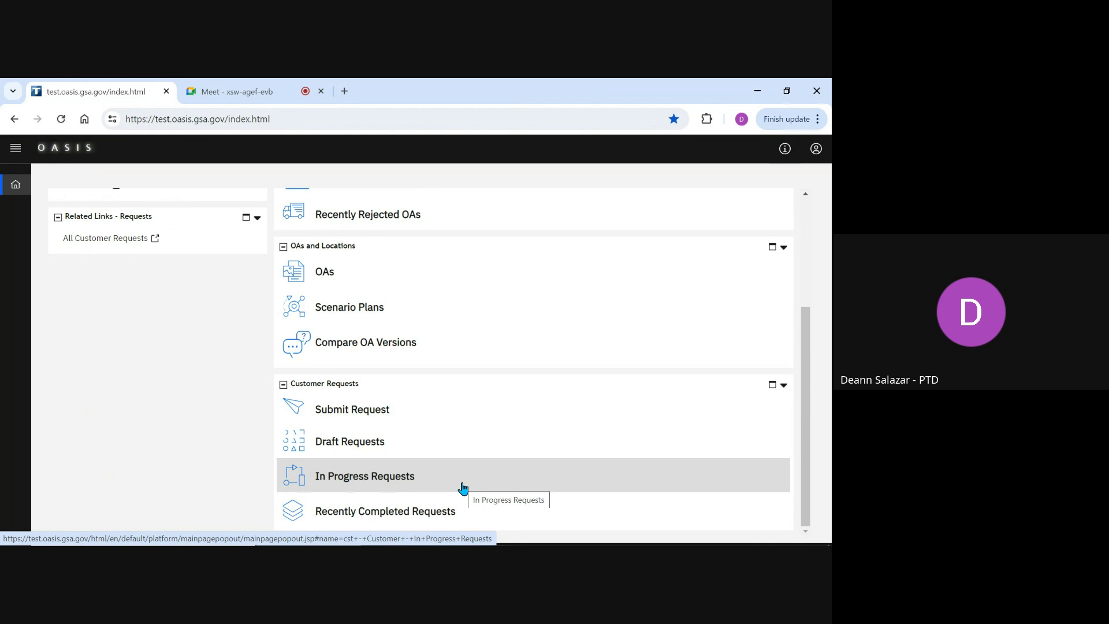
left_click(463, 488)
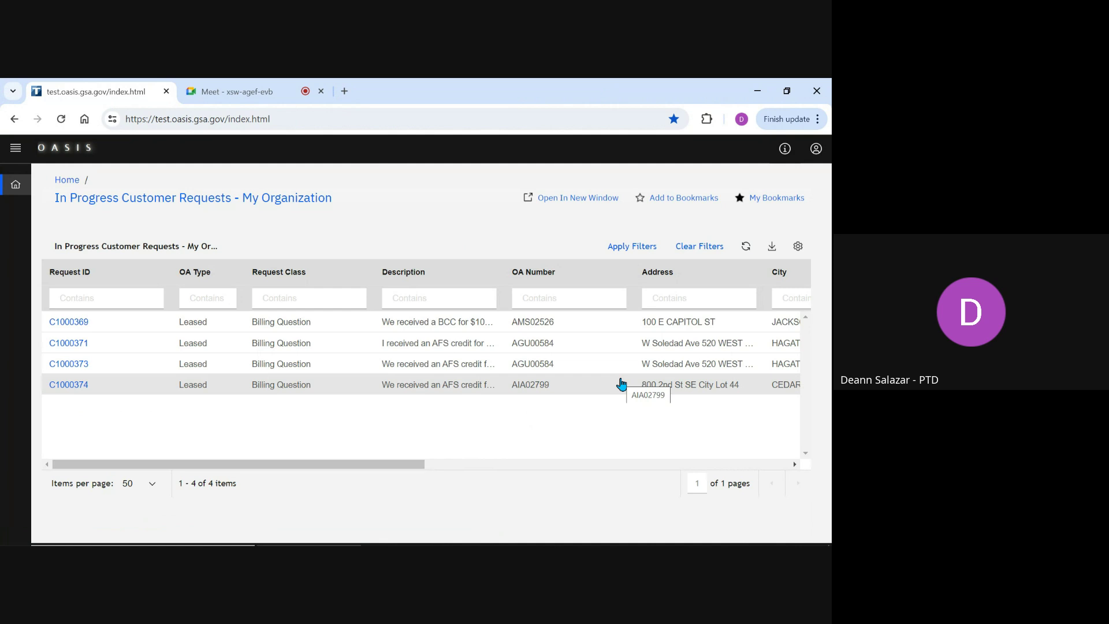
Step: Go back to the Home dashboard and scroll down to the Customer Requests panel
left_click(22, 191)
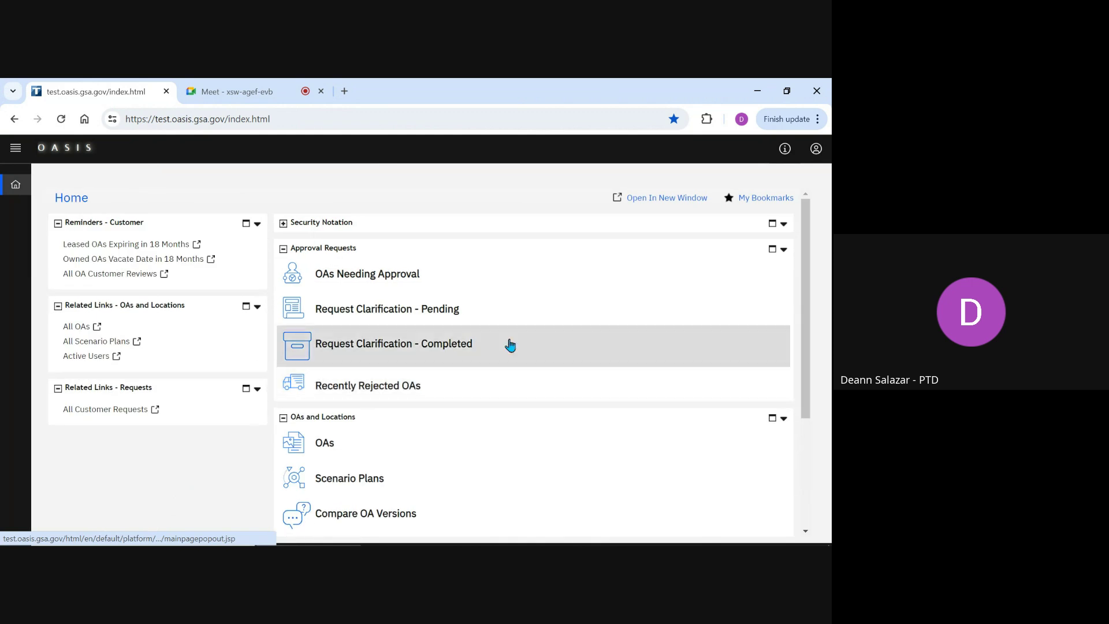
left_click_drag(806, 294, 804, 421)
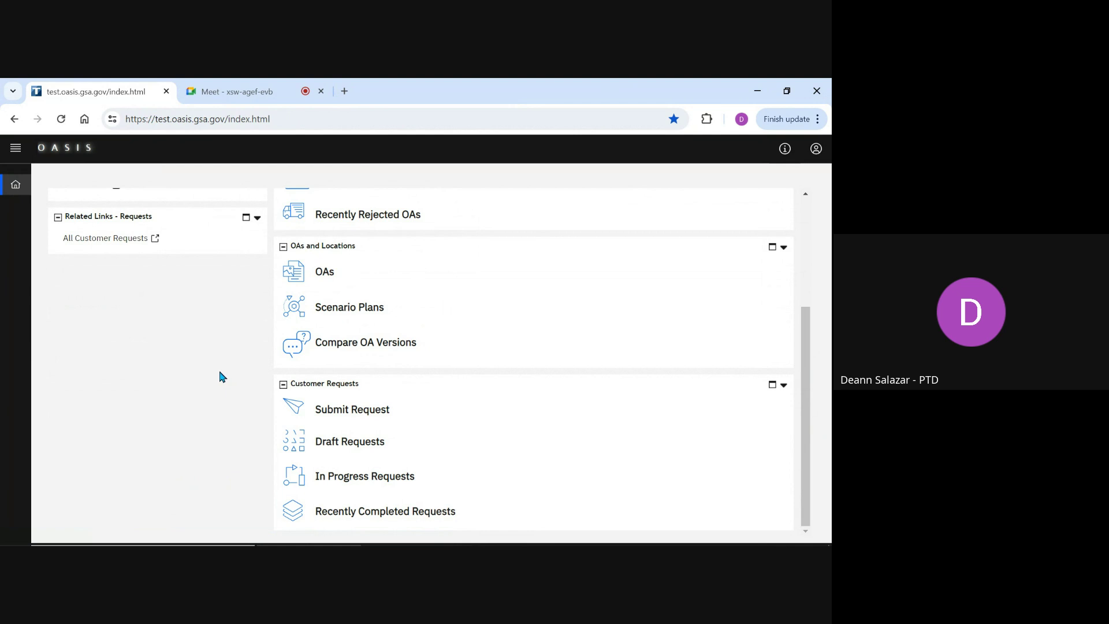
Step: Show All Customer Requests for My Organization, scrolled right to the requester and GSA Status columns
left_click(109, 238)
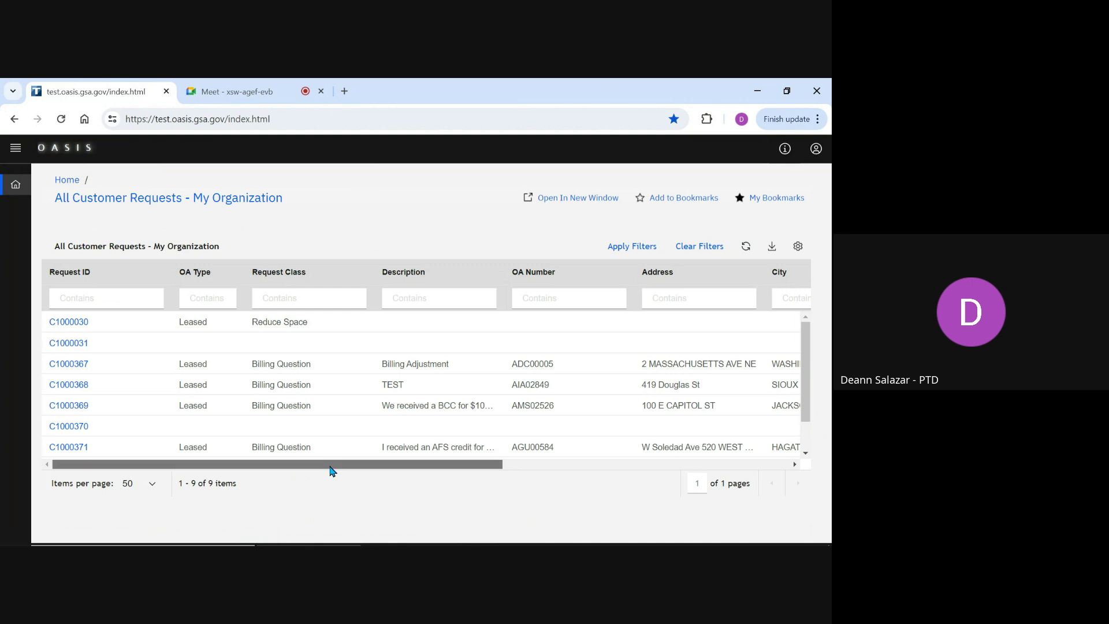
left_click_drag(331, 466, 636, 484)
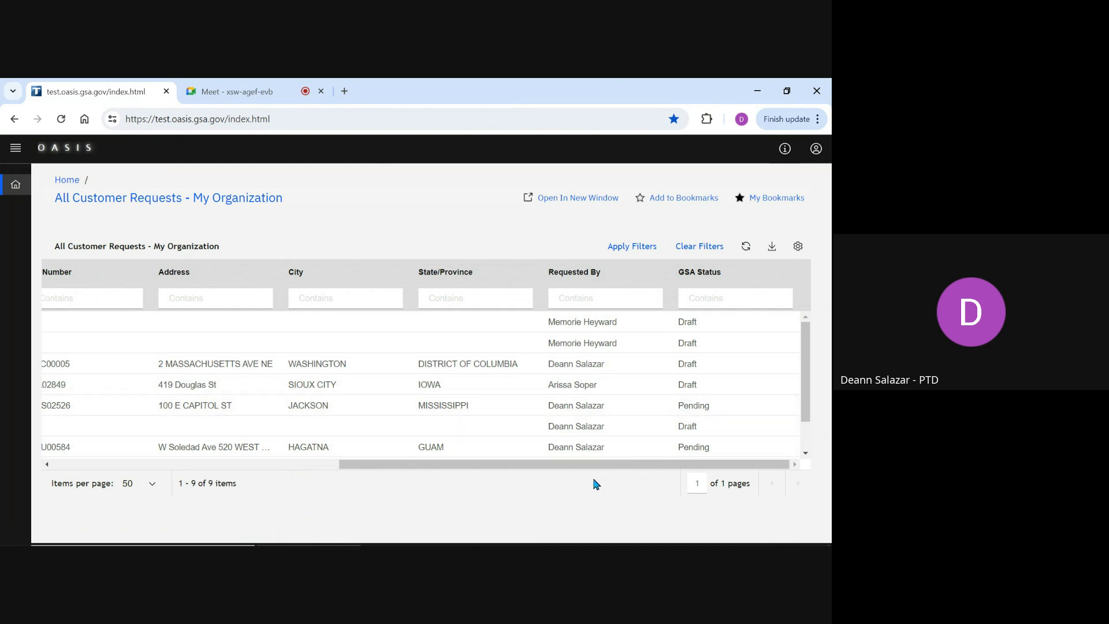
Step: Close the All Customer Requests list and go back to the Home dashboard
left_click(17, 190)
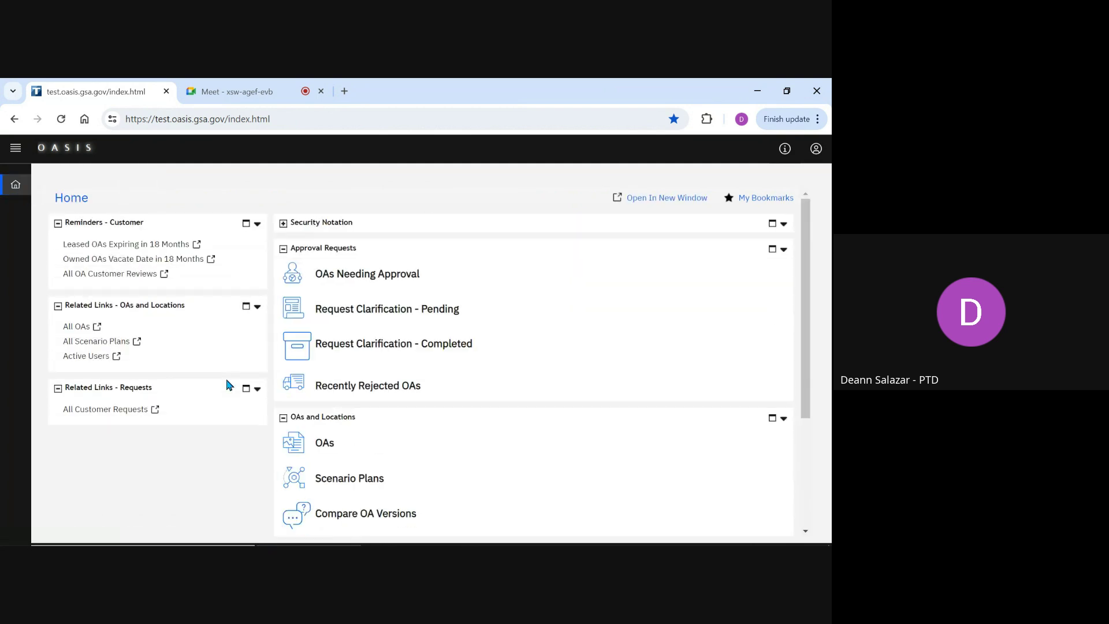